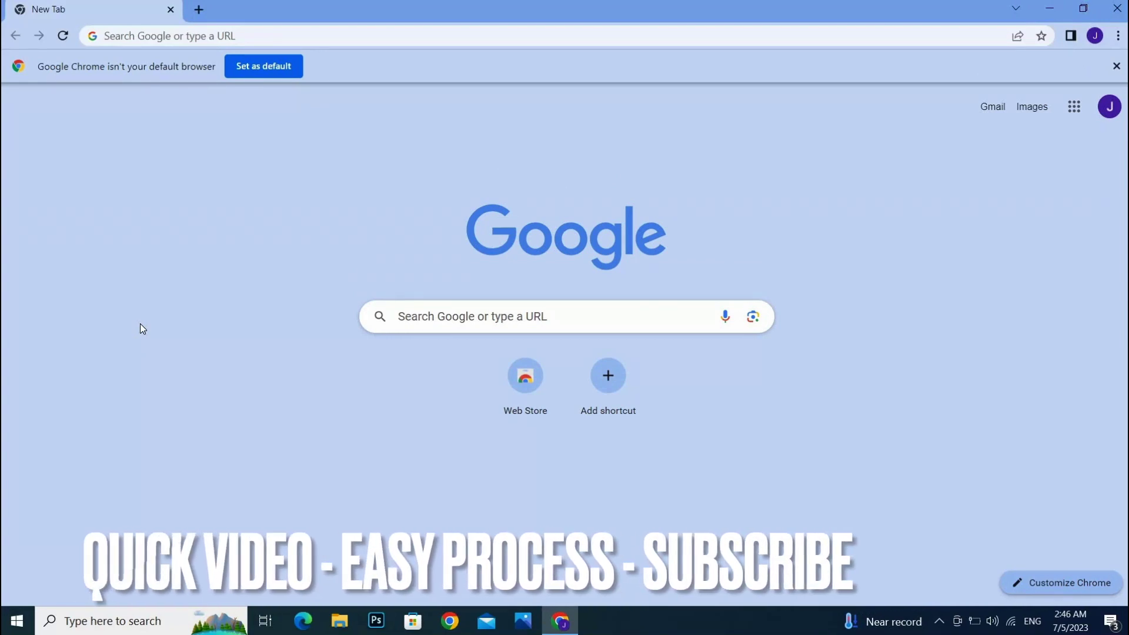
Search Google for linkedin and open the LinkedIn Pakistan site from the results.
left_click(194, 36)
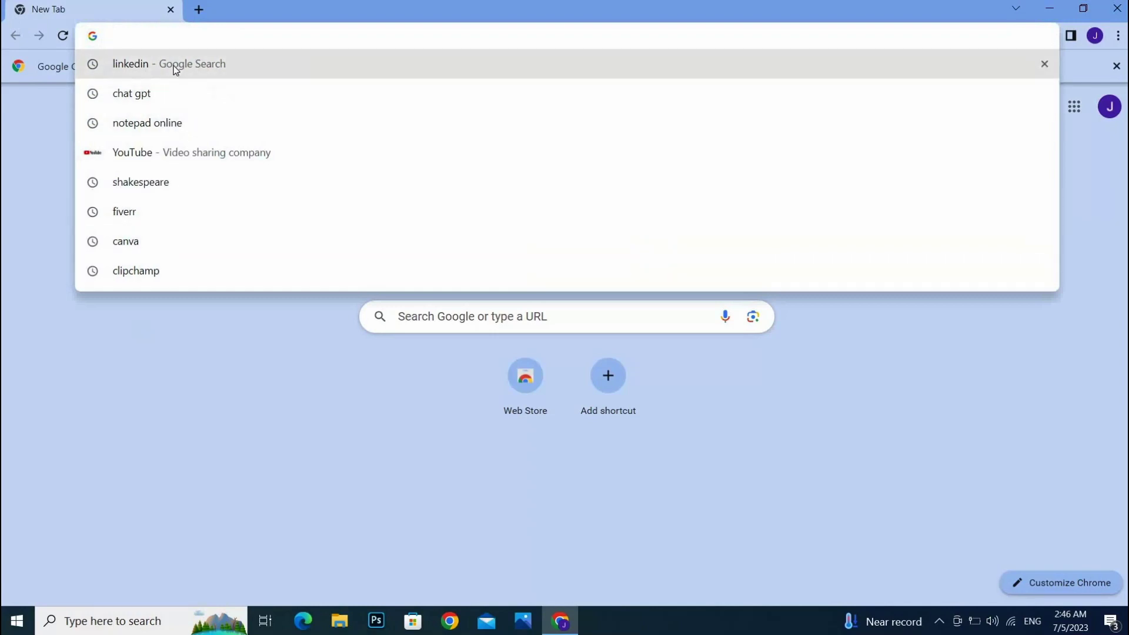
left_click(176, 70)
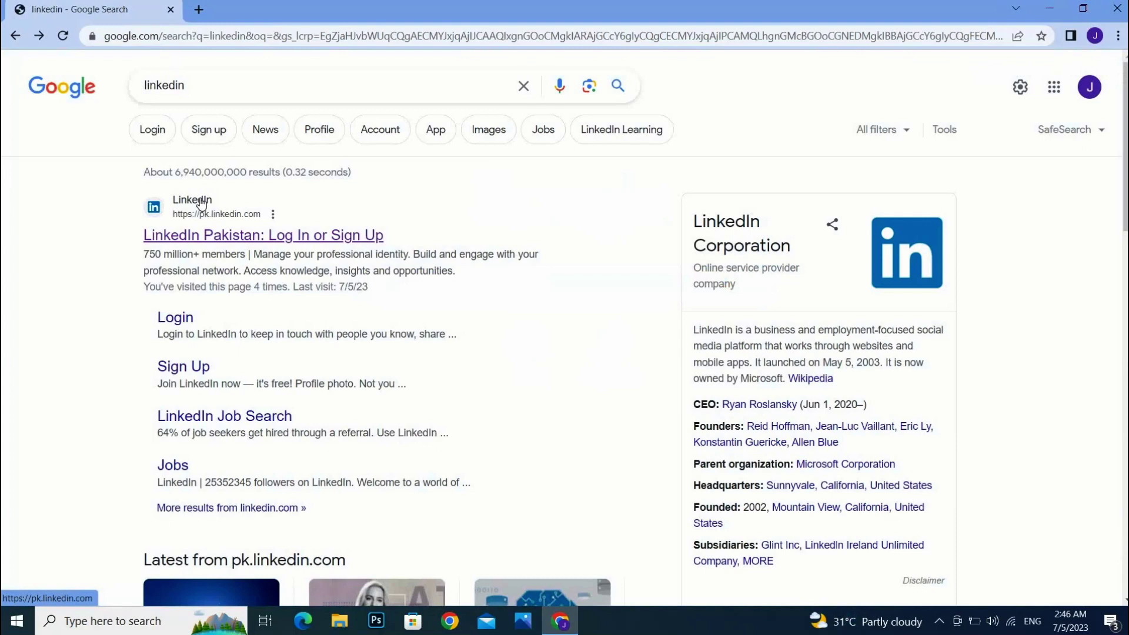
left_click(200, 204)
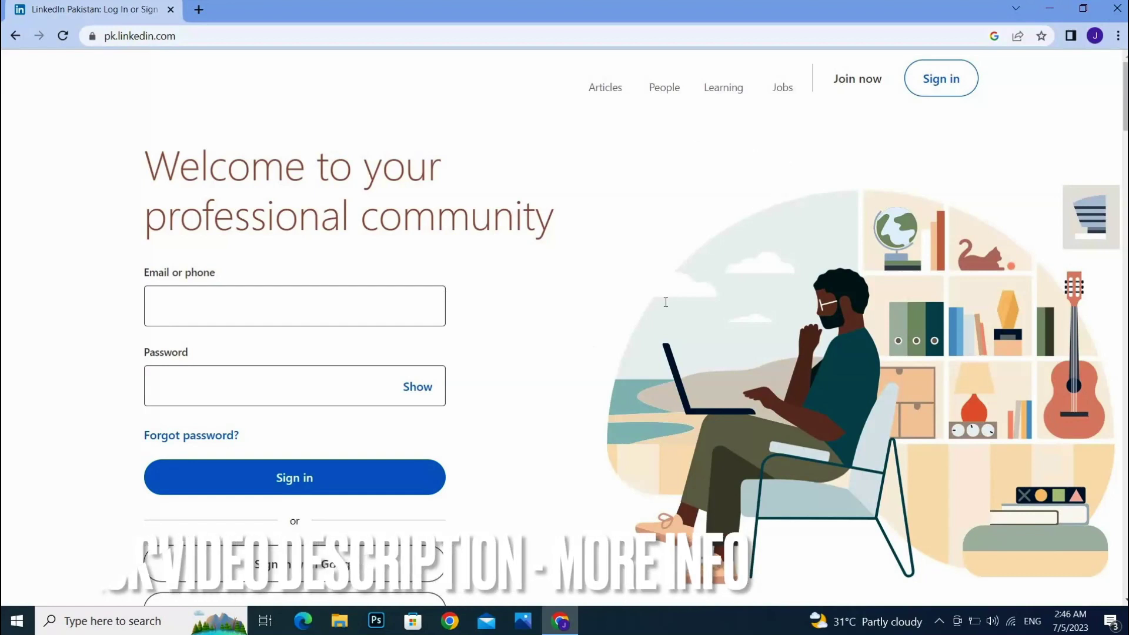
Open LinkedIn's public job listings and browse the jobs offered in the United States.
left_click(779, 84)
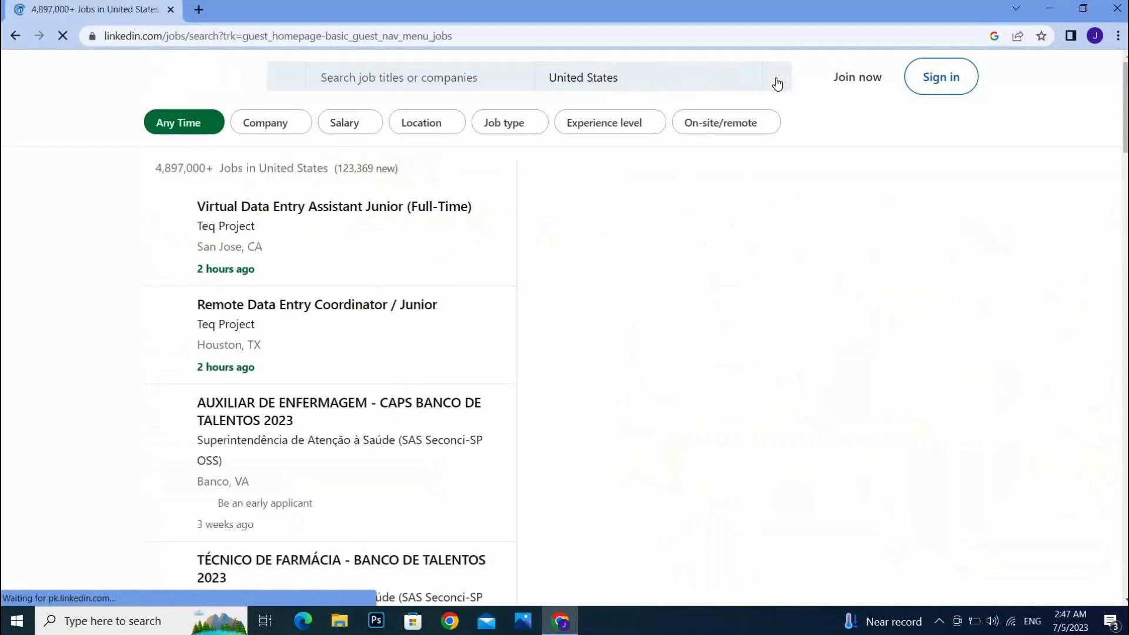
scroll(329, 352, "down", 10)
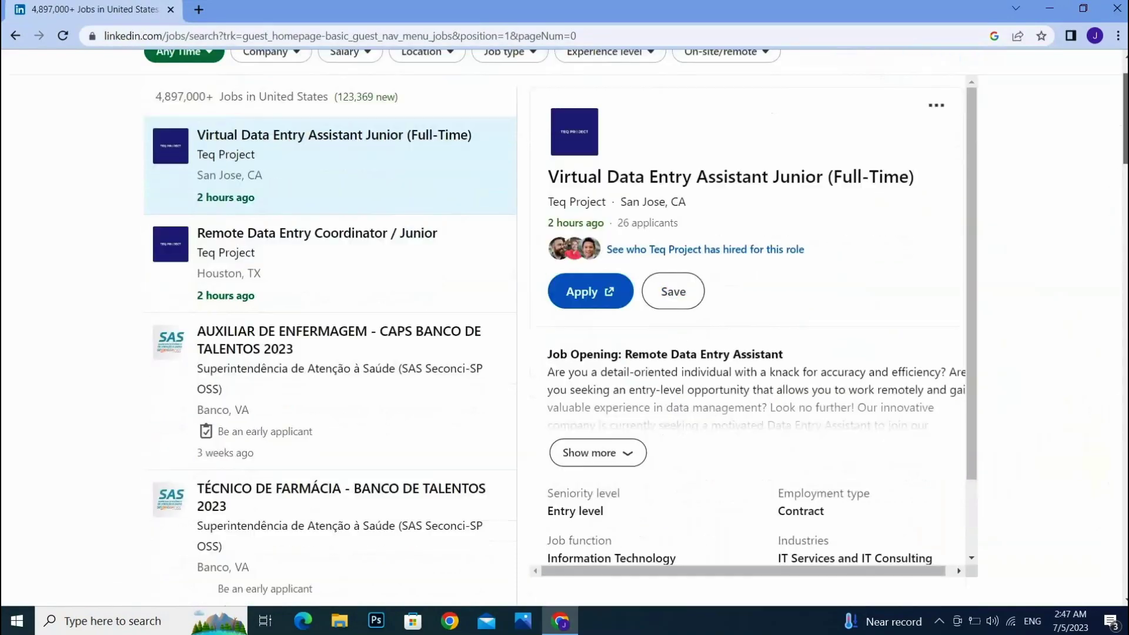
scroll(329, 329, "down", 9)
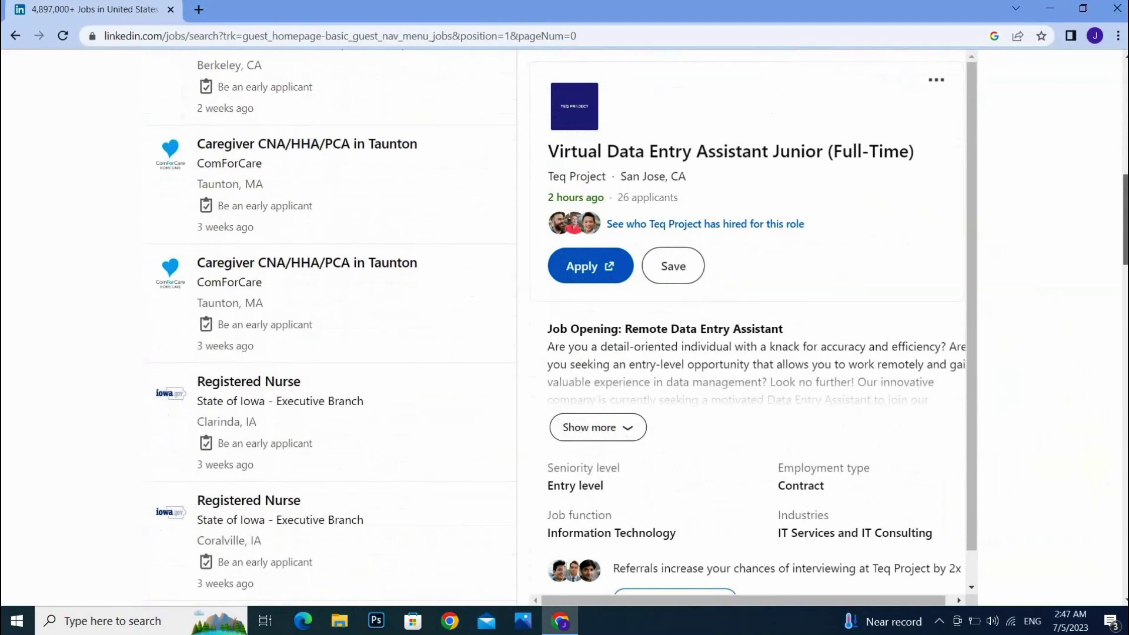
scroll(329, 329, "down", 9)
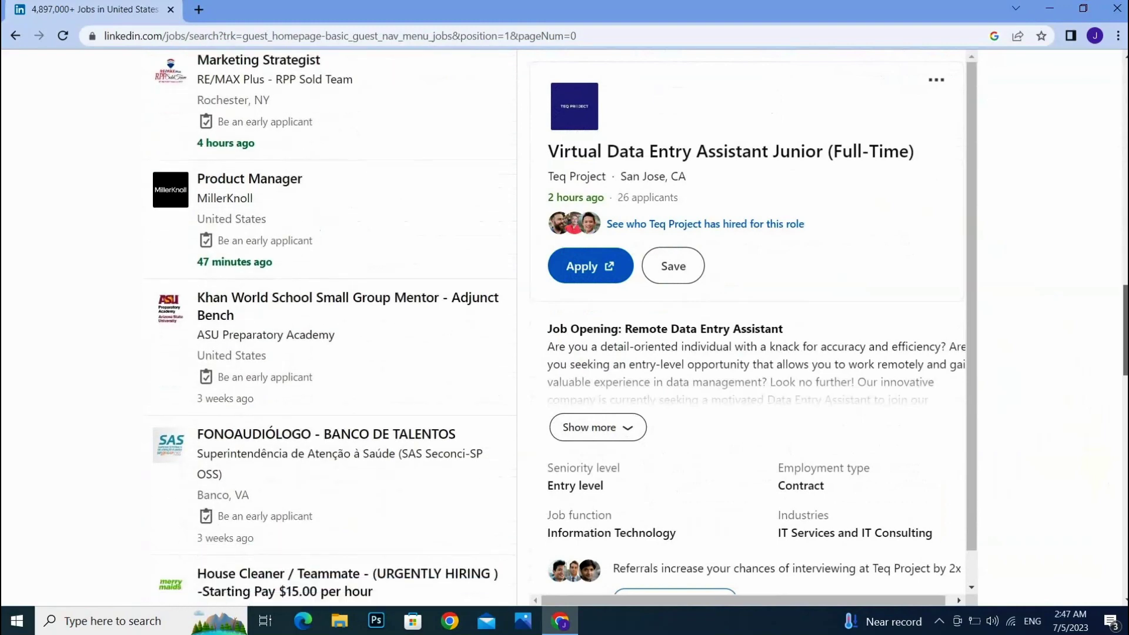
scroll(1119, 72, "up", 20)
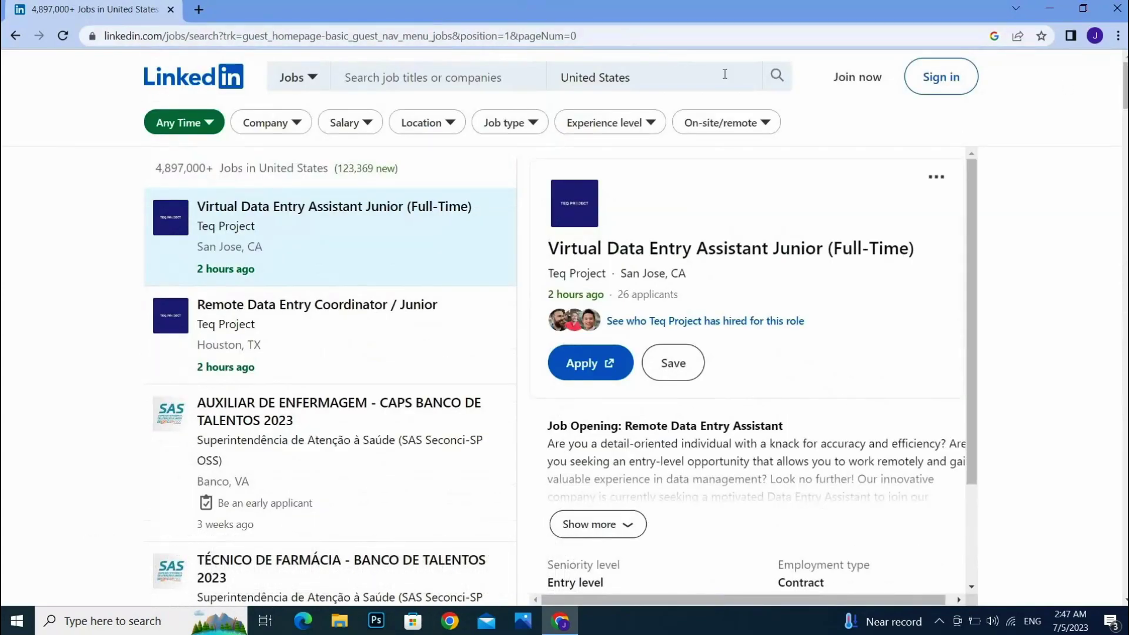
Open the LinkedIn sign-up form for creating a new account.
left_click(848, 80)
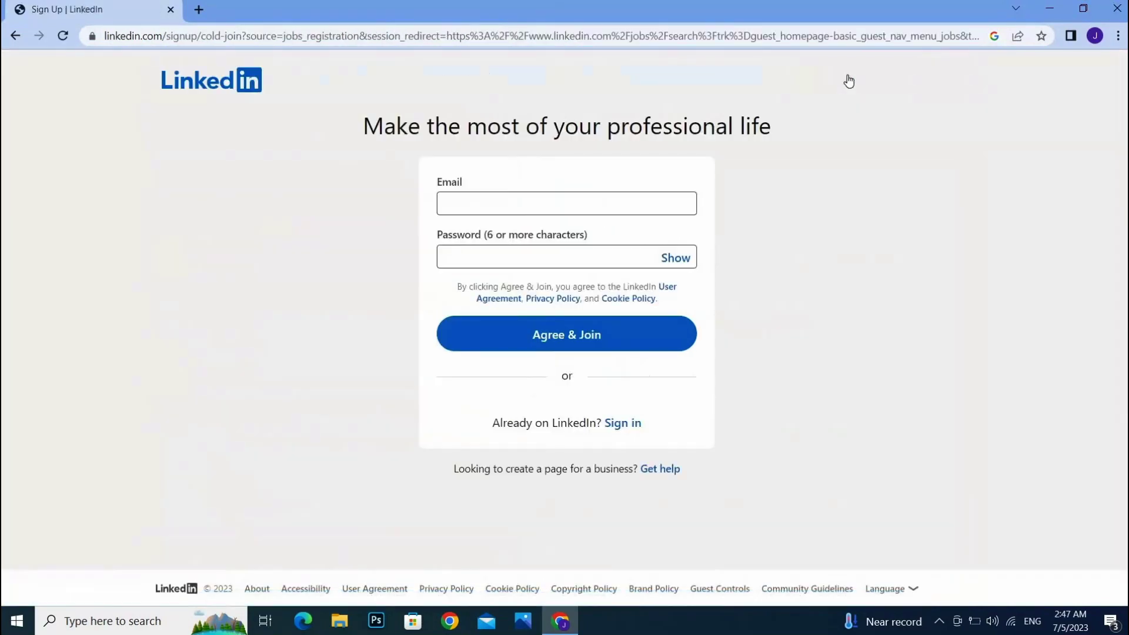
left_click(488, 208)
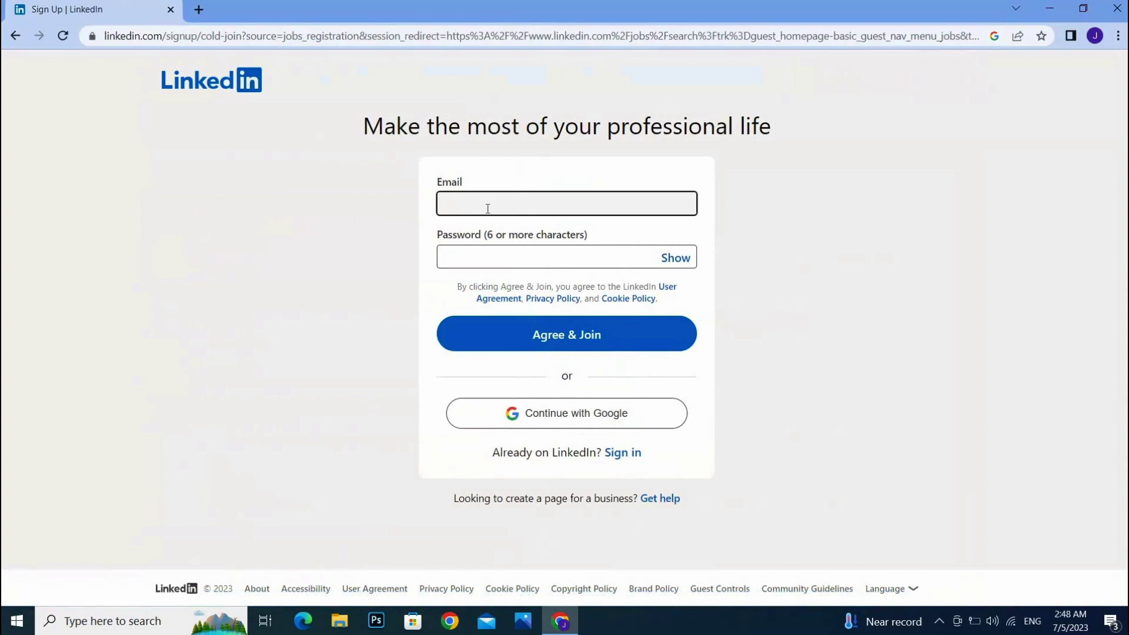
left_click(487, 262)
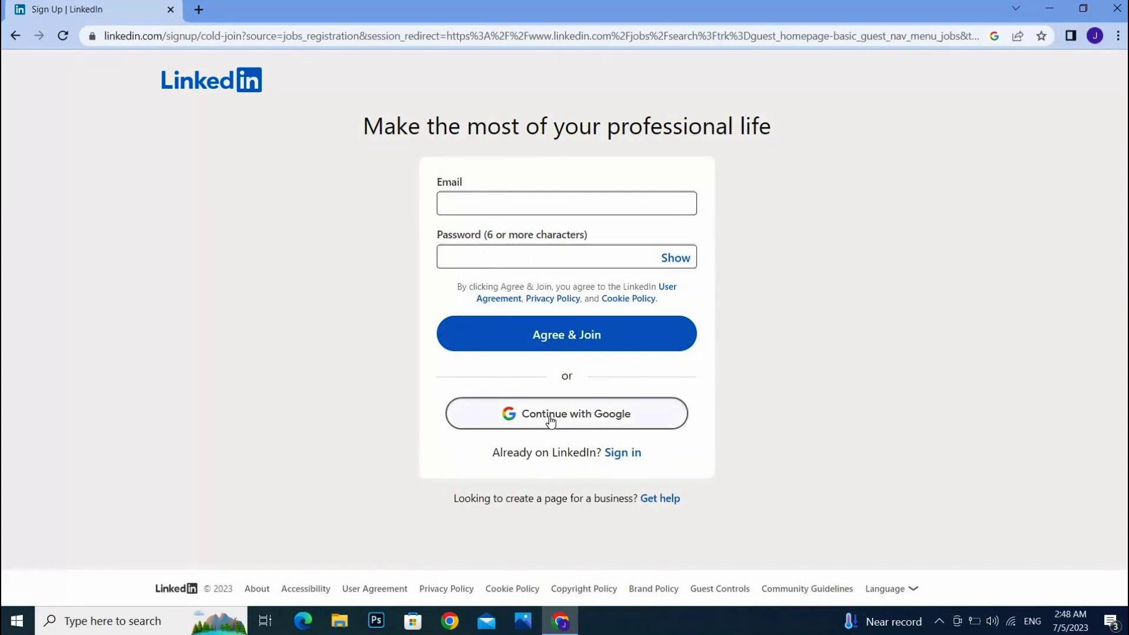
left_click(1095, 35)
left_click(1087, 55)
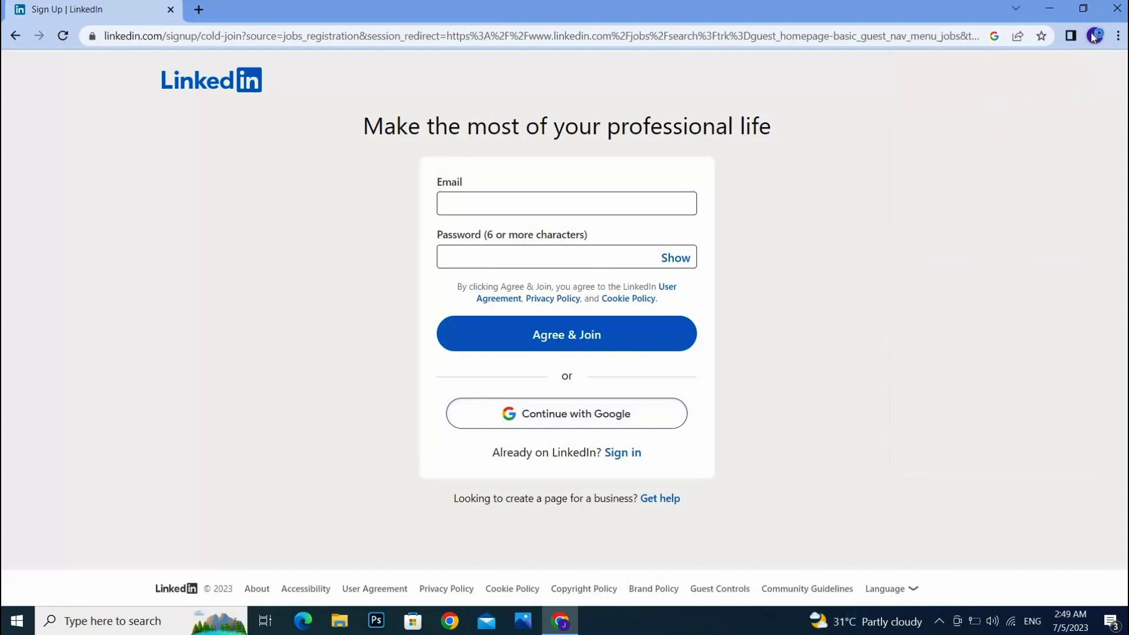
left_click(1094, 36)
left_click(1094, 37)
Join LinkedIn with the signed-in Google account, confirming the sign-in and agreeing to the terms.
left_click(553, 416)
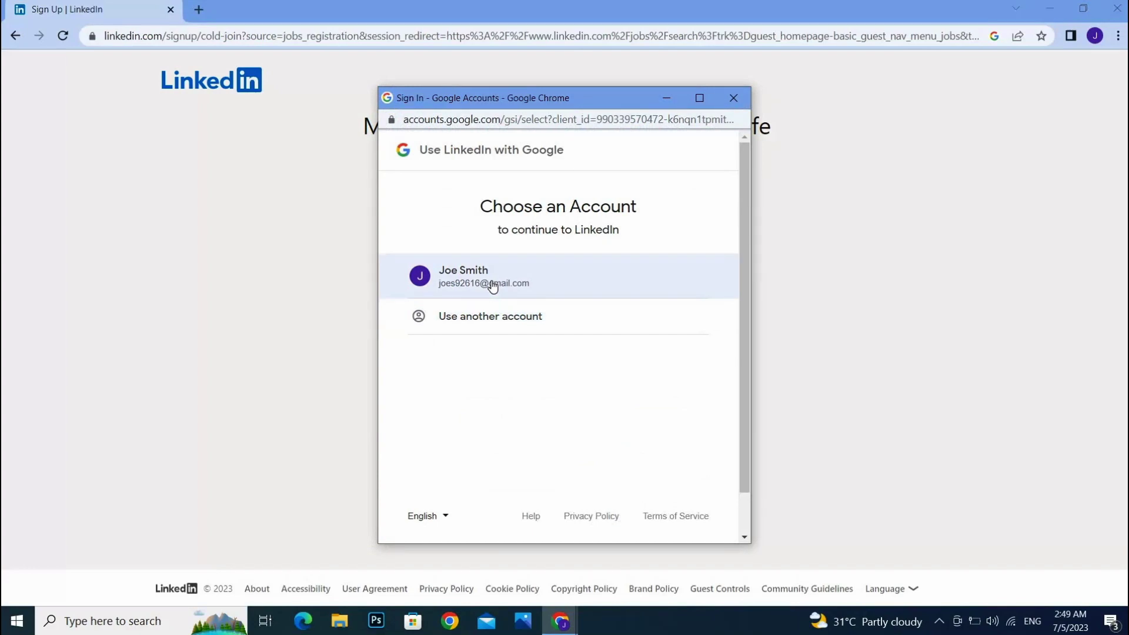
left_click(492, 284)
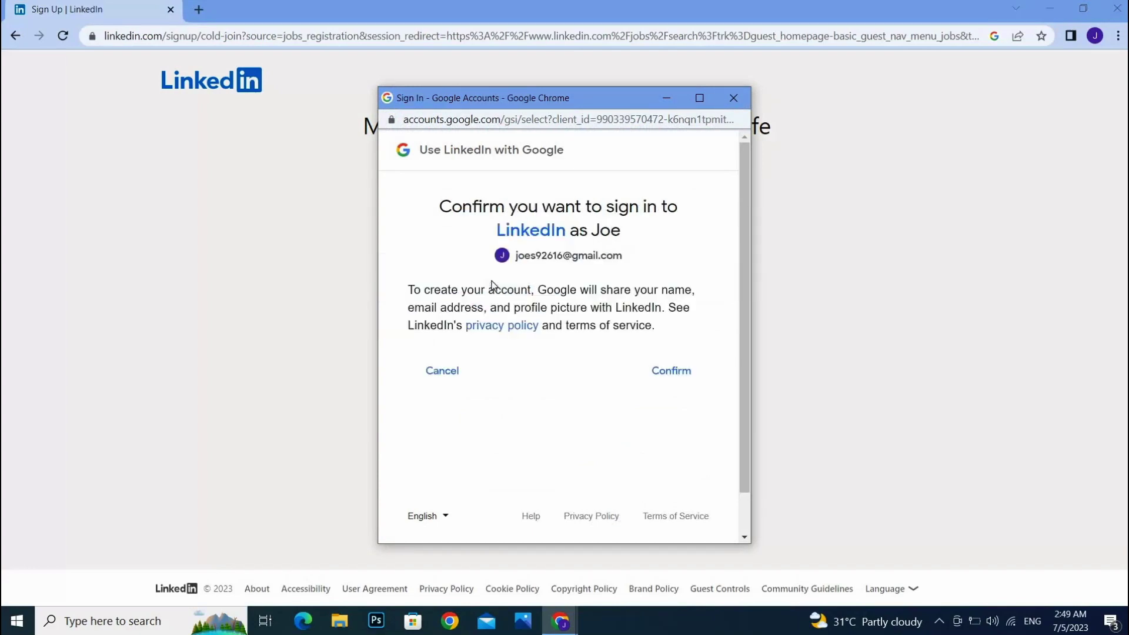
left_click(671, 379)
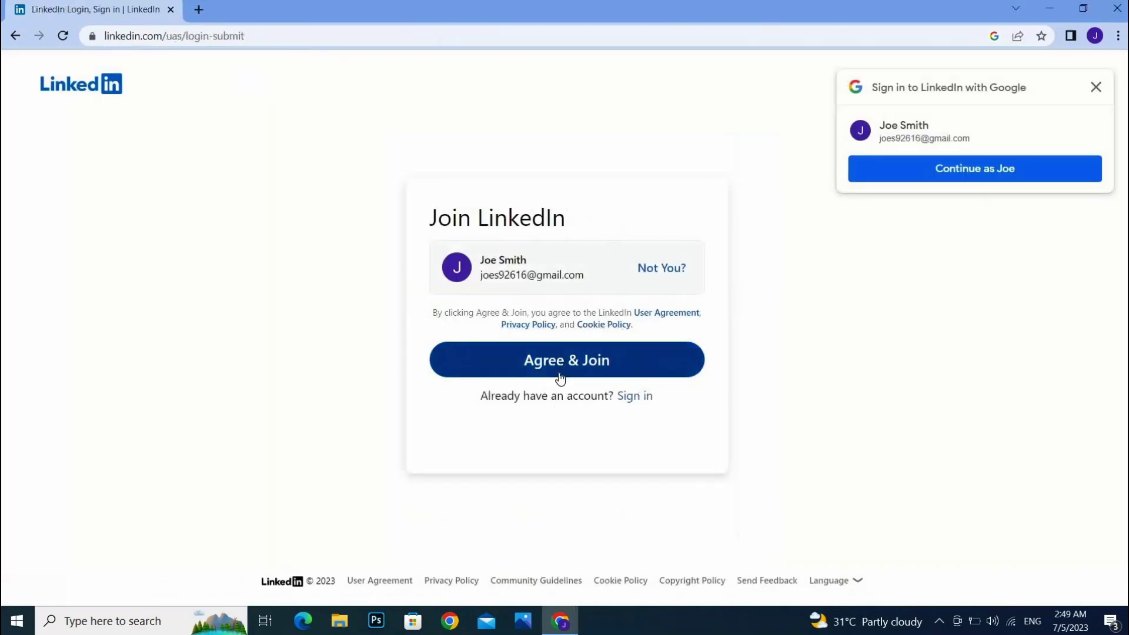
left_click(570, 368)
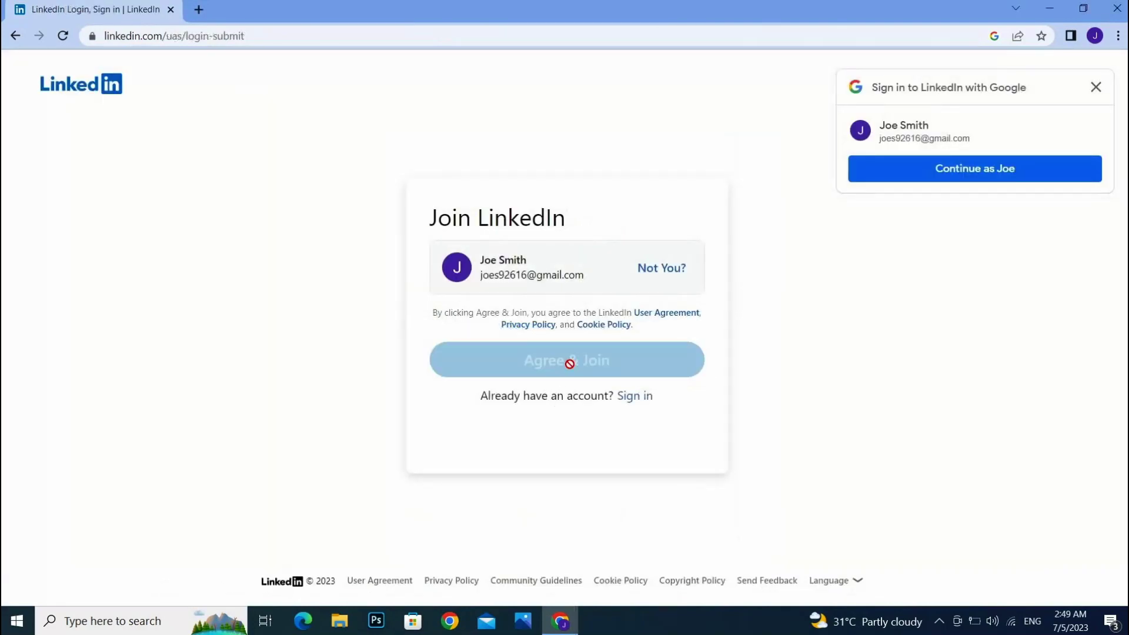
Set the profile location to Karāchi, Sindh, Pakistan and continue to the job details.
type("pa")
key("Down")
key("Down")
key("Return")
type("kar")
key("Down")
key("Return")
left_click(537, 344)
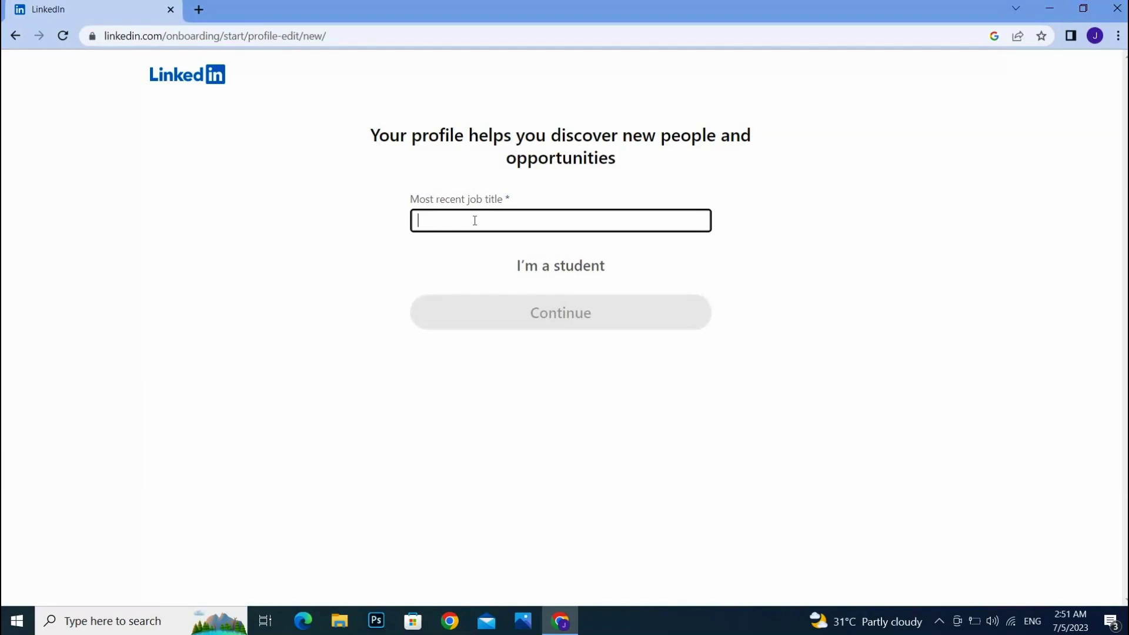
Enter Teacher as the most recent job title, Part-time as employment type and ABC Private School as company, and continue.
type("tea")
left_click(446, 245)
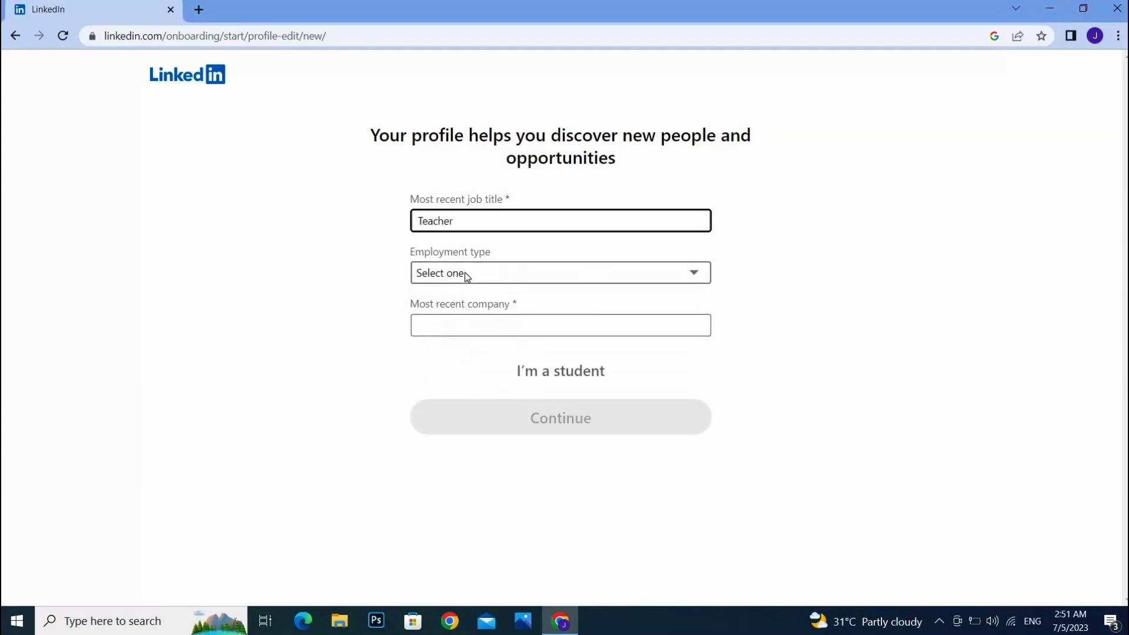
left_click(465, 273)
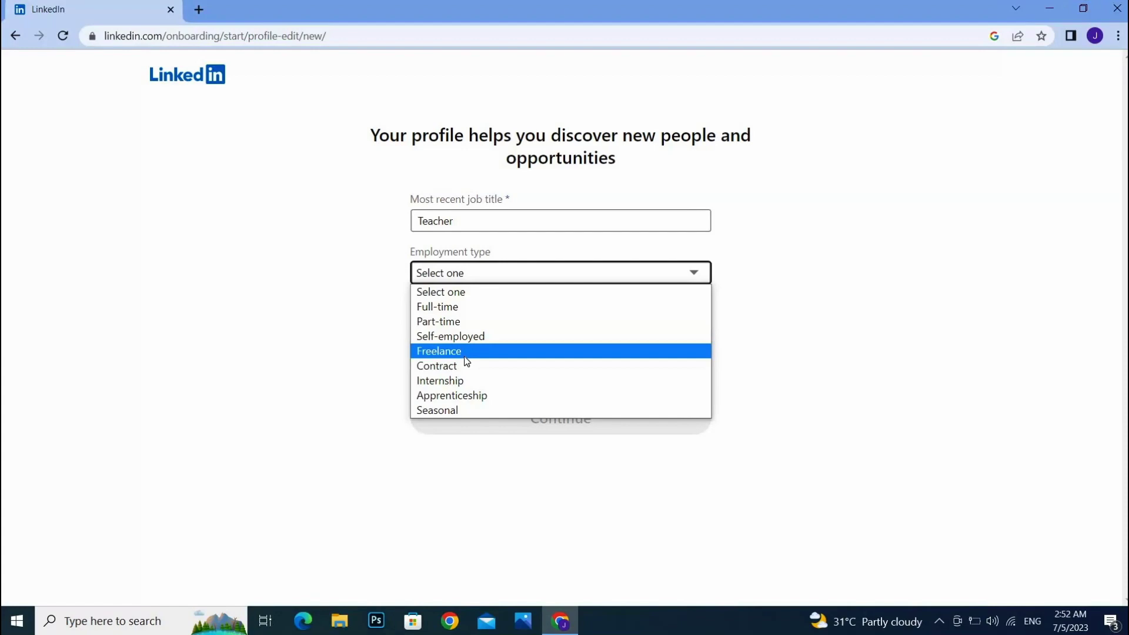
left_click(445, 323)
left_click(447, 325)
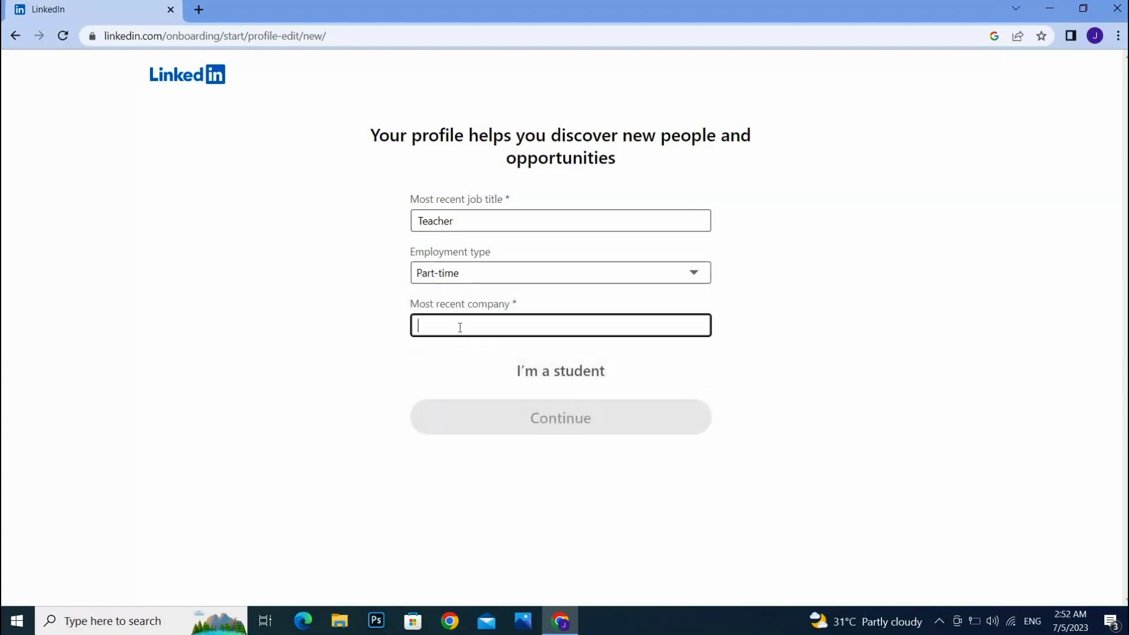
type("AB")
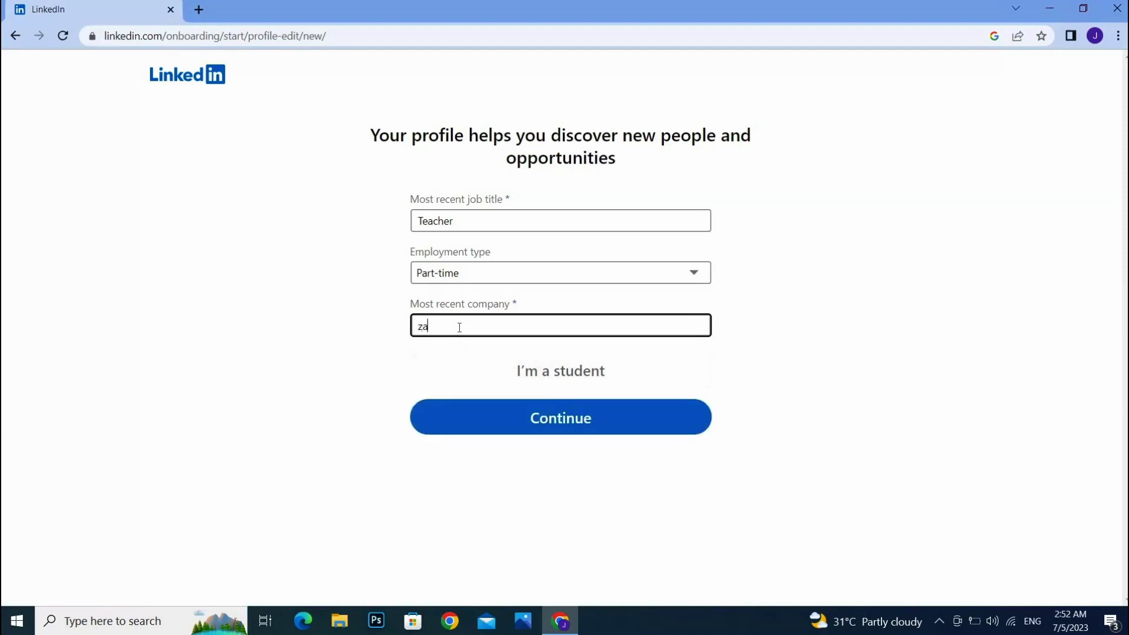
left_click(529, 353)
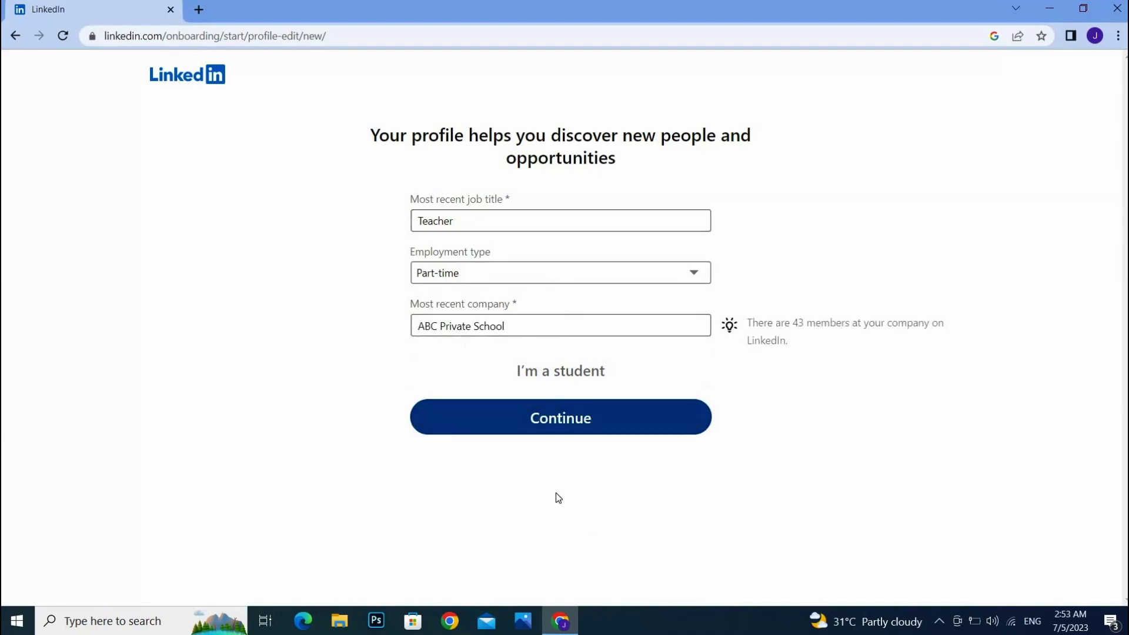
left_click(577, 411)
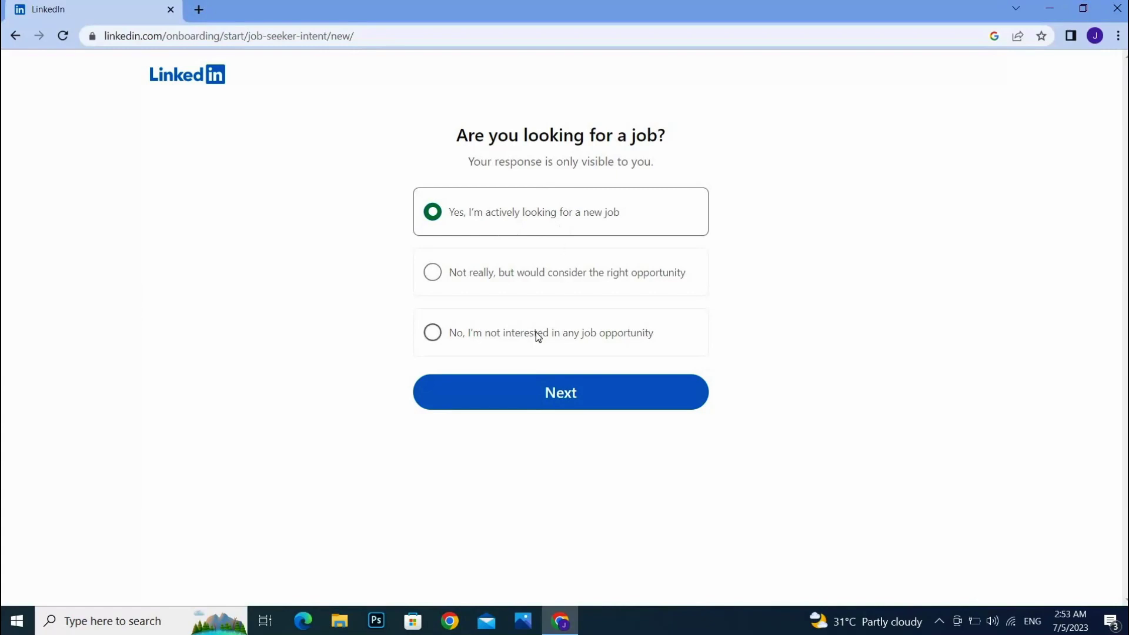
Submit active job-seeker status and preferences: Teaching Professional in Karāchi, Sindh, Pakistan, open to remote work.
left_click(525, 396)
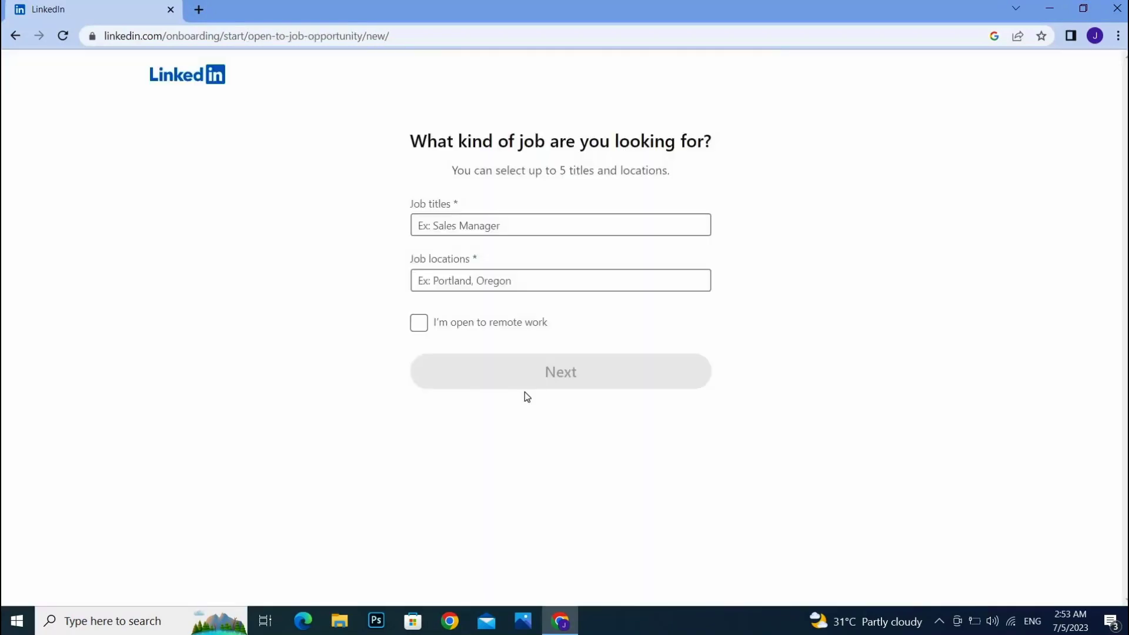
left_click(507, 226)
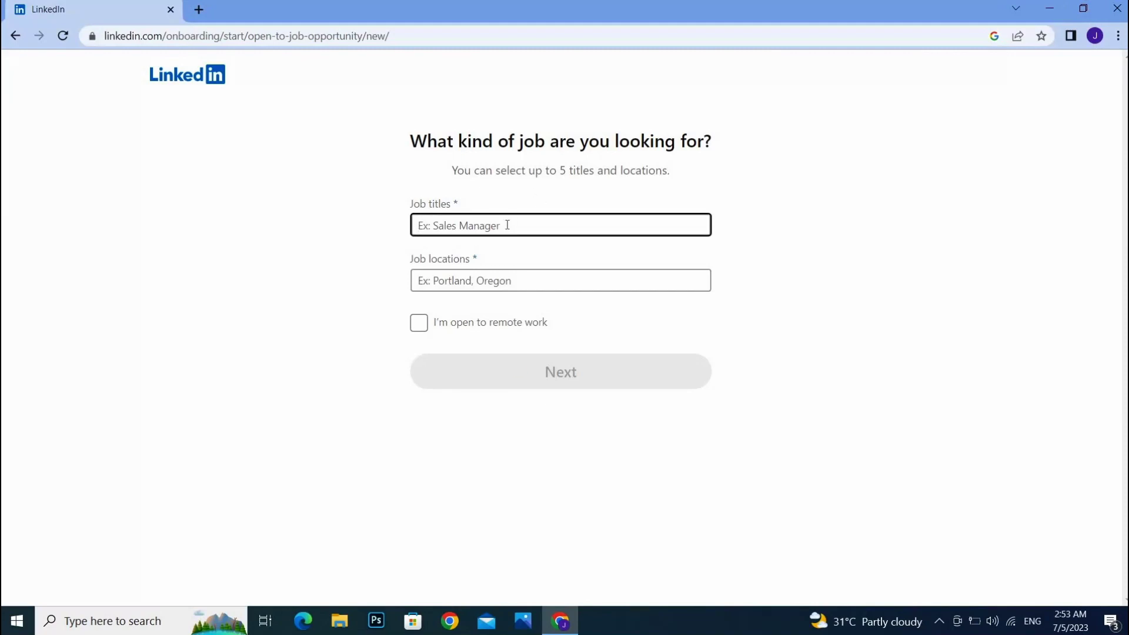
type("te")
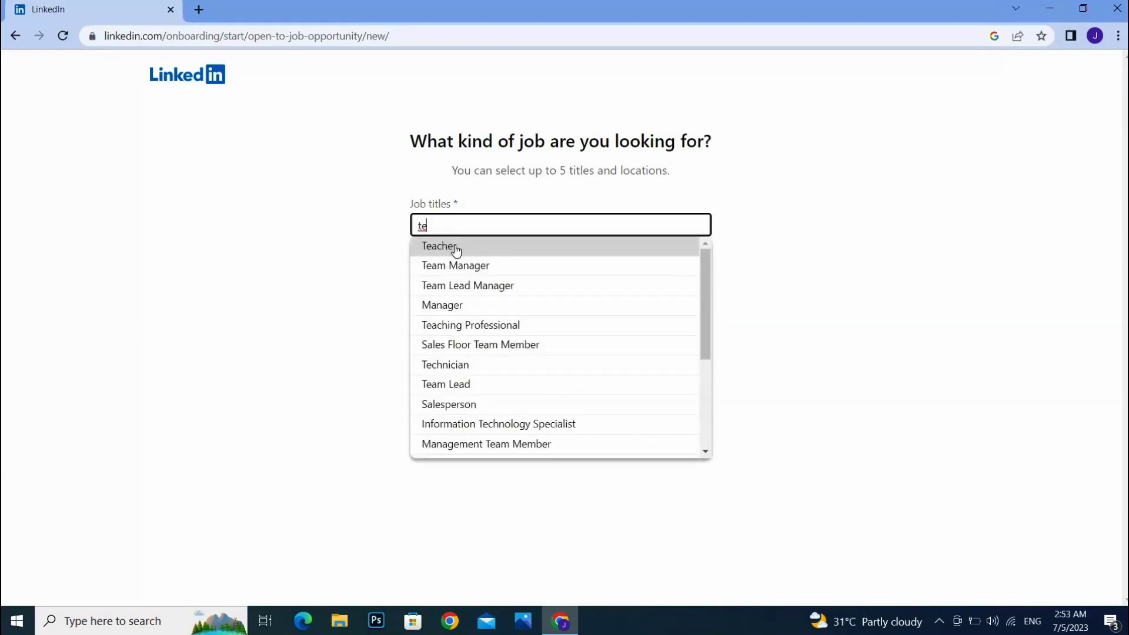
left_click(484, 328)
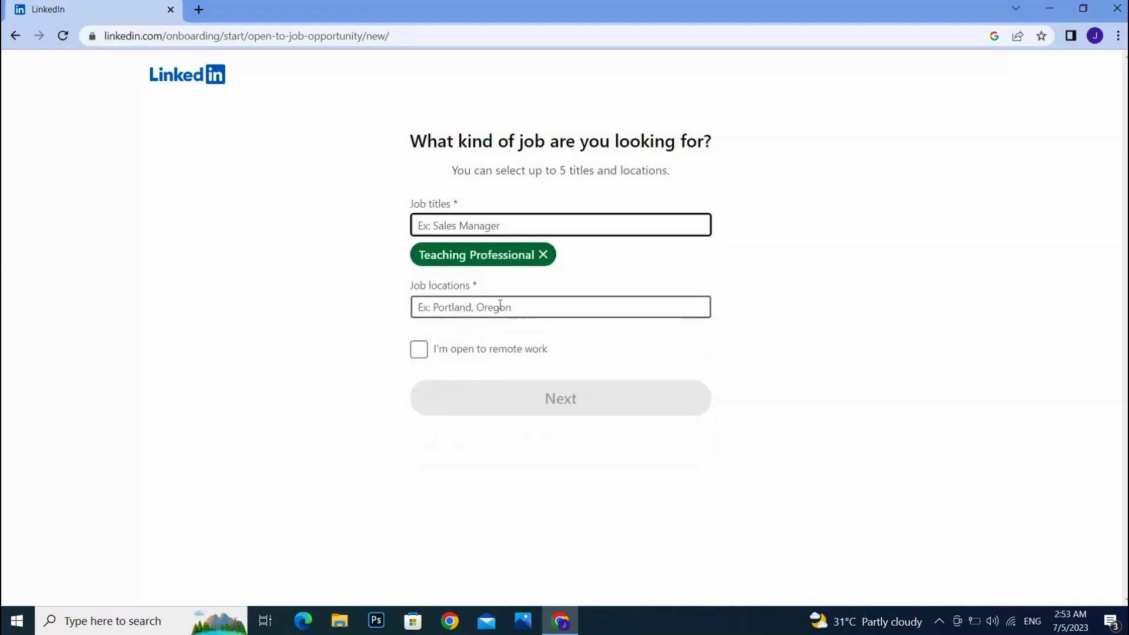
left_click(450, 306)
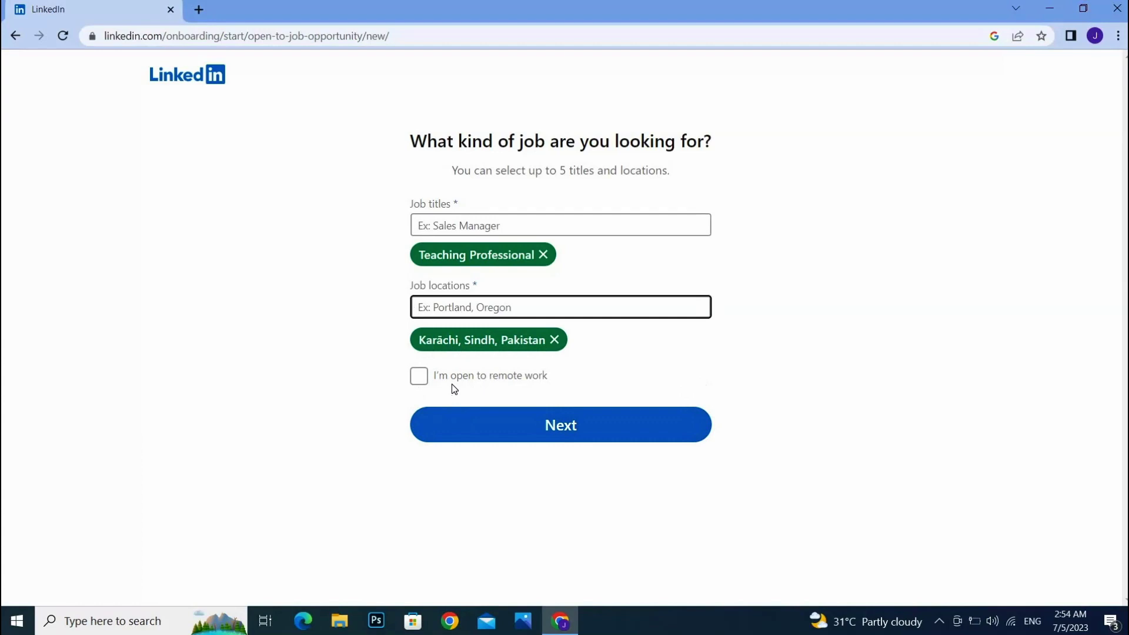
left_click(421, 376)
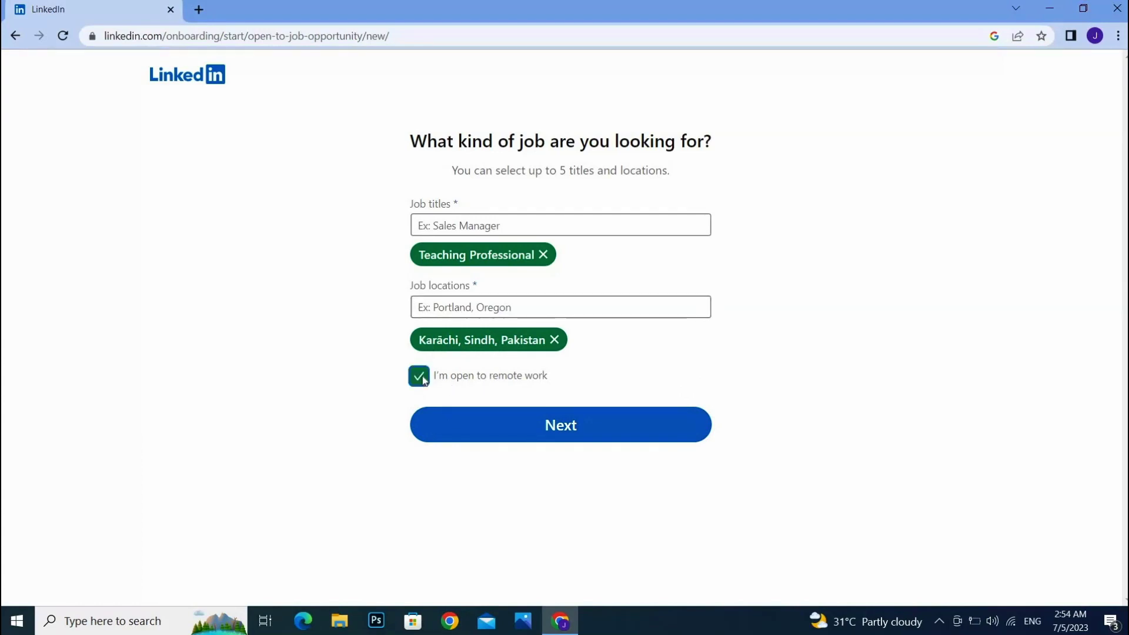
left_click(601, 440)
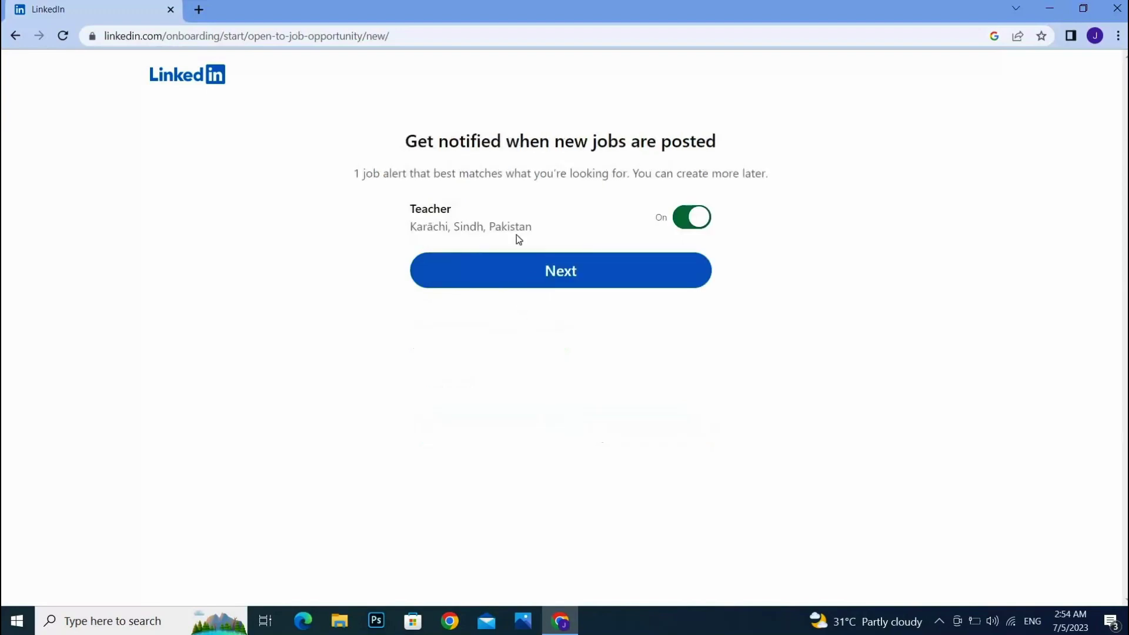
Accept the Teacher job alert and sharing with recruiters, and move past the mobile app offer.
left_click(573, 271)
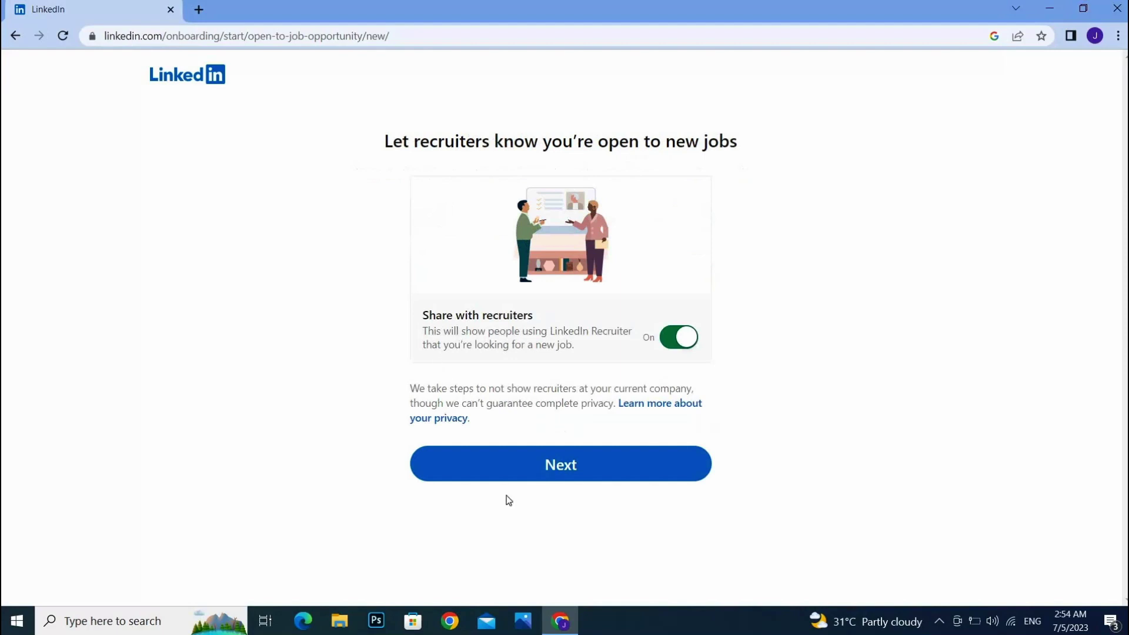
left_click(525, 471)
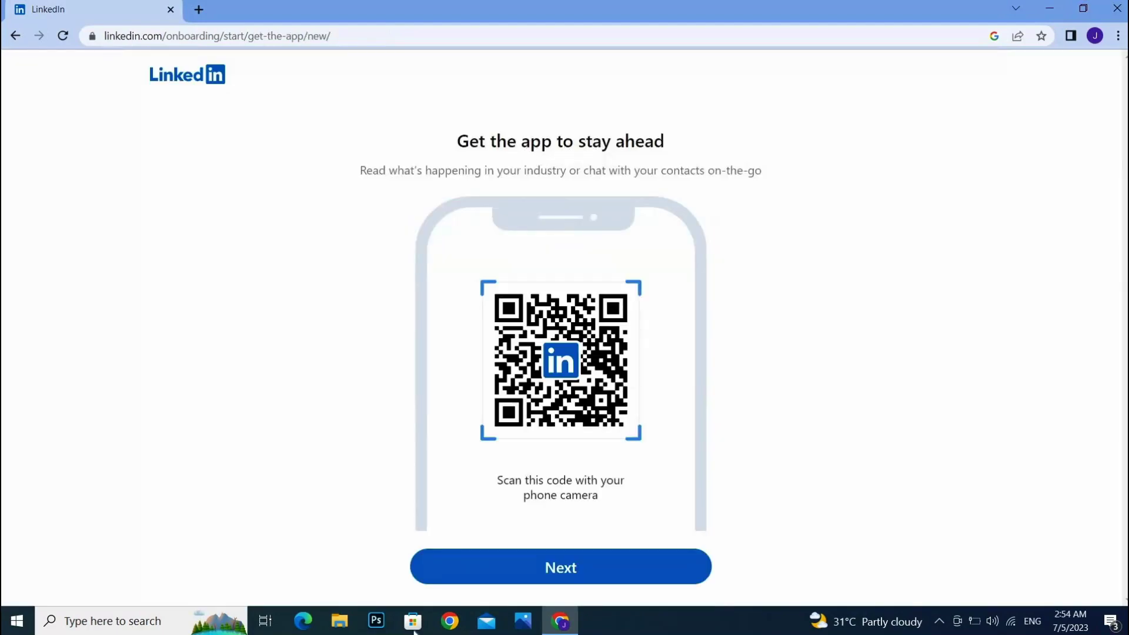
left_click(550, 574)
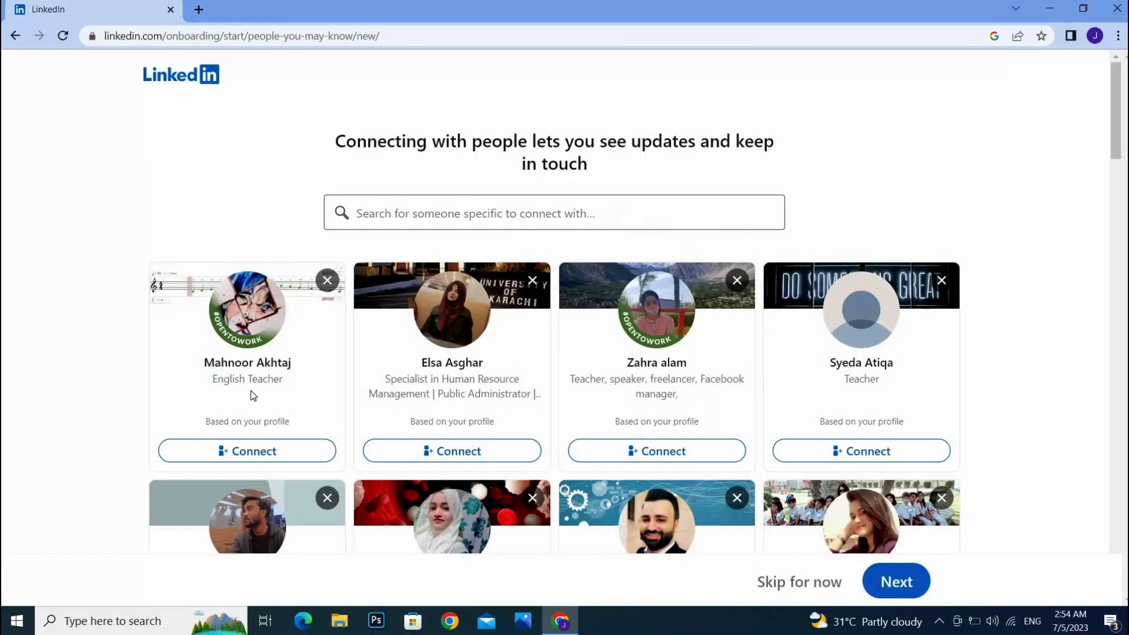
Skip the connection suggestions and pass the follow recommendations without following anyone to finish the onboarding.
mouse_move(1118, 138)
left_mouse_down()
mouse_move(1118, 264)
mouse_move(1118, 141)
left_mouse_up()
left_click(794, 584)
scroll(556, 317, "down", 3)
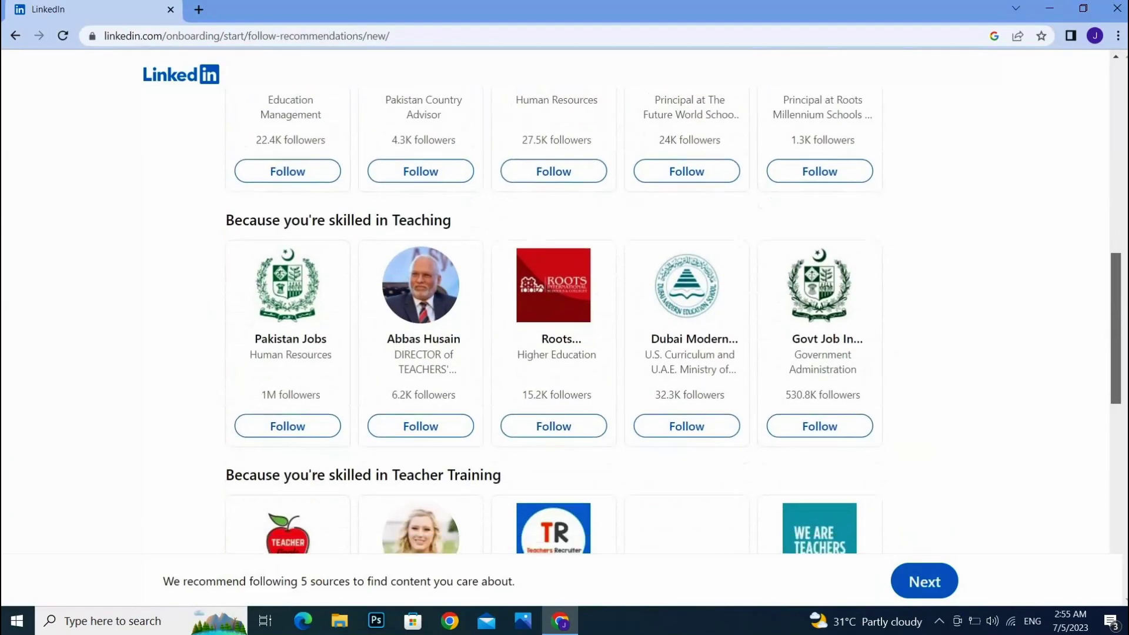
scroll(1117, 187, "up", 7)
scroll(1117, 187, "up", 1)
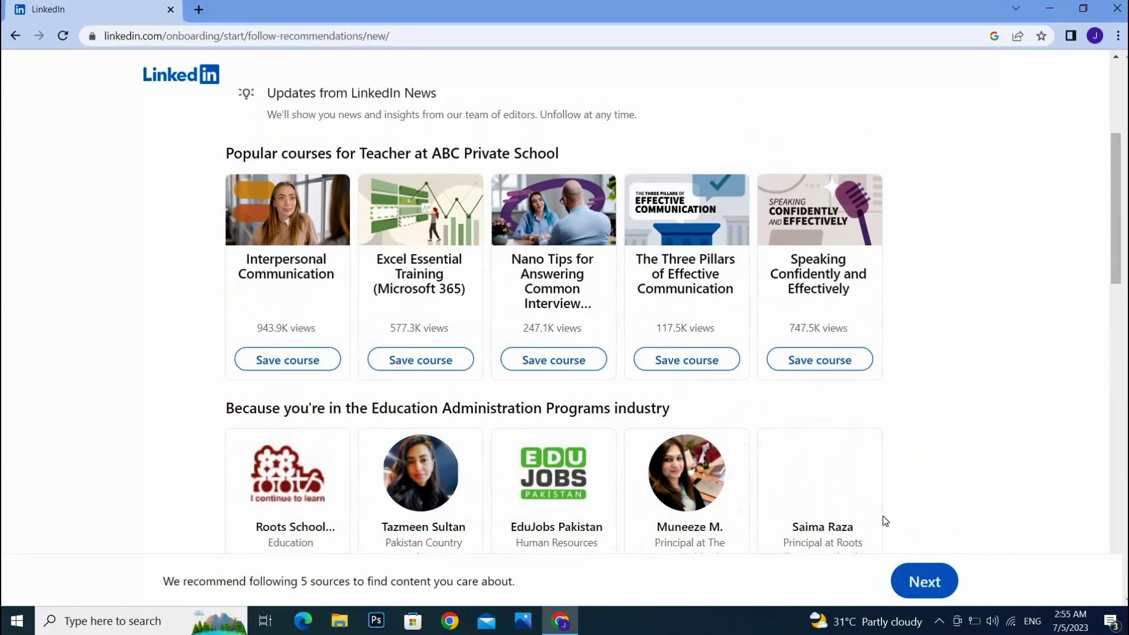
left_click(934, 573)
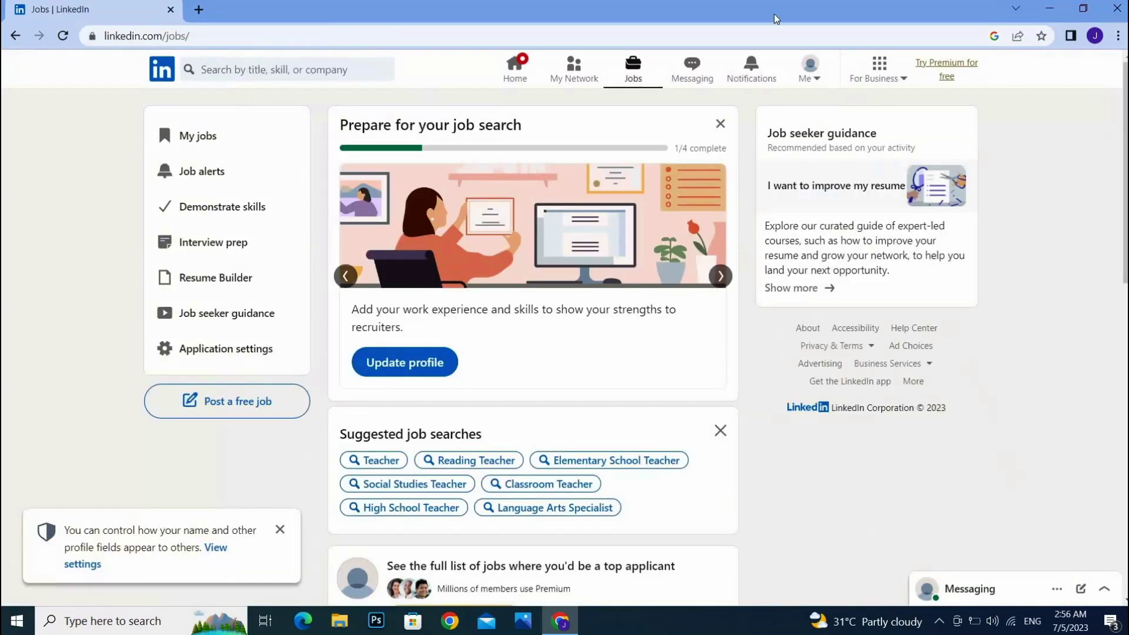
Open the new account's own LinkedIn profile page.
left_click(813, 69)
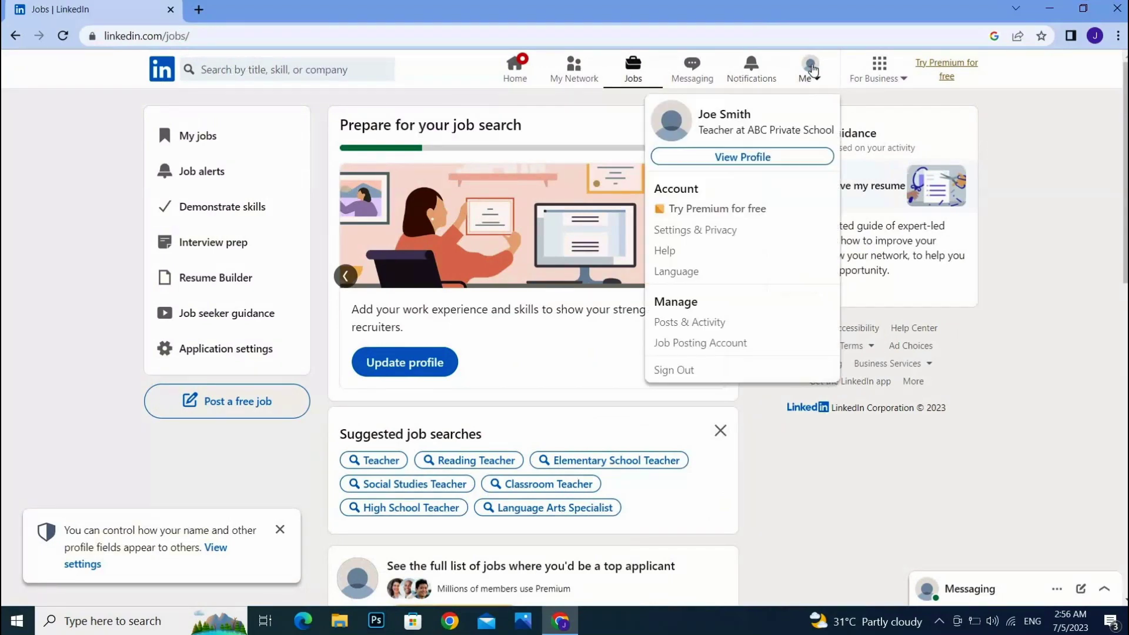
left_click(744, 157)
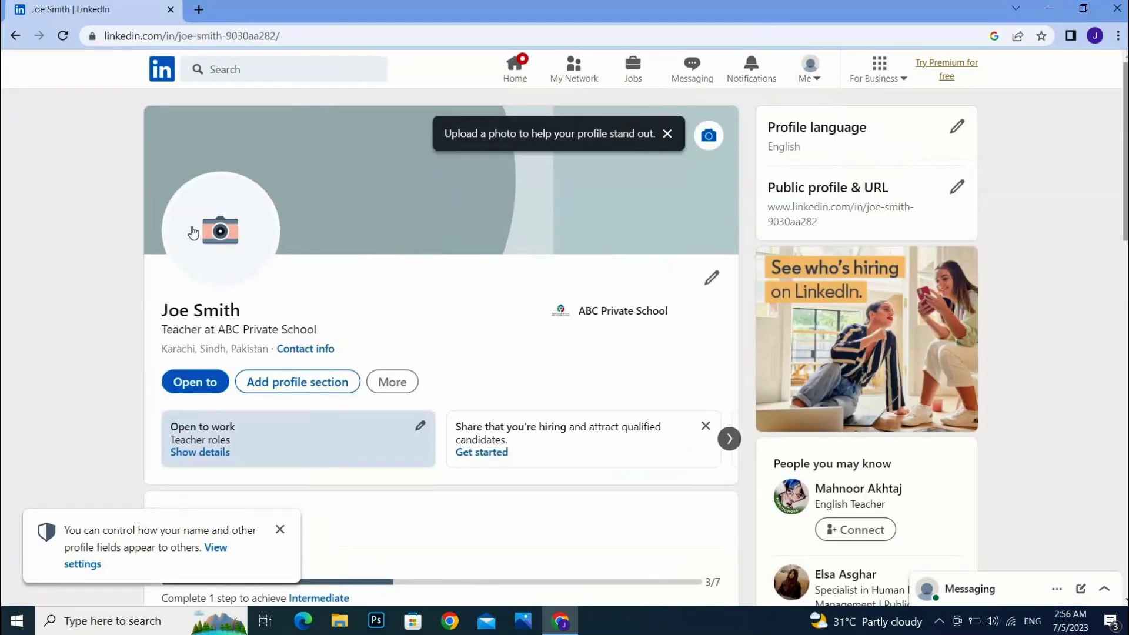